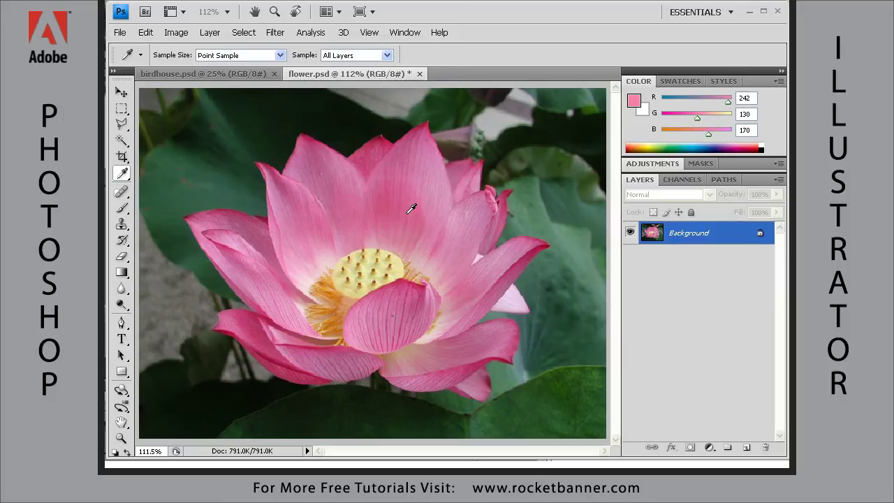
Choose the Magic Wand Tool from the Quick Selection flyout in the toolbox.
click(123, 145)
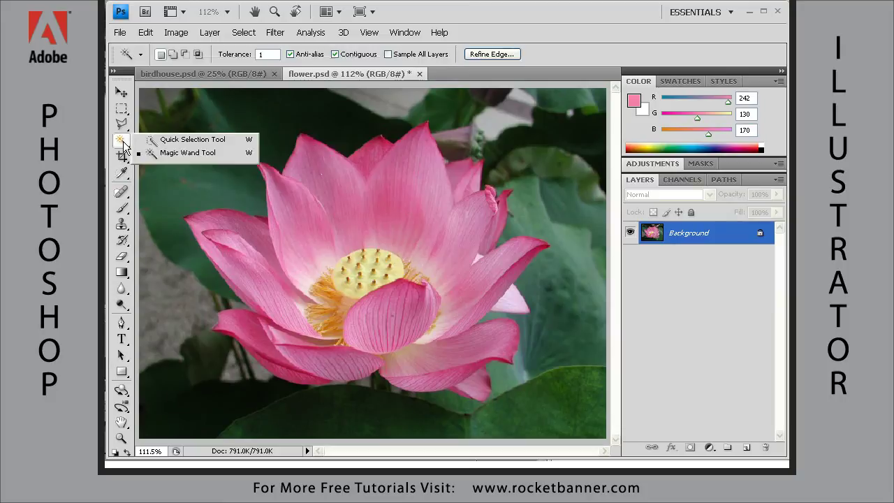
click(183, 153)
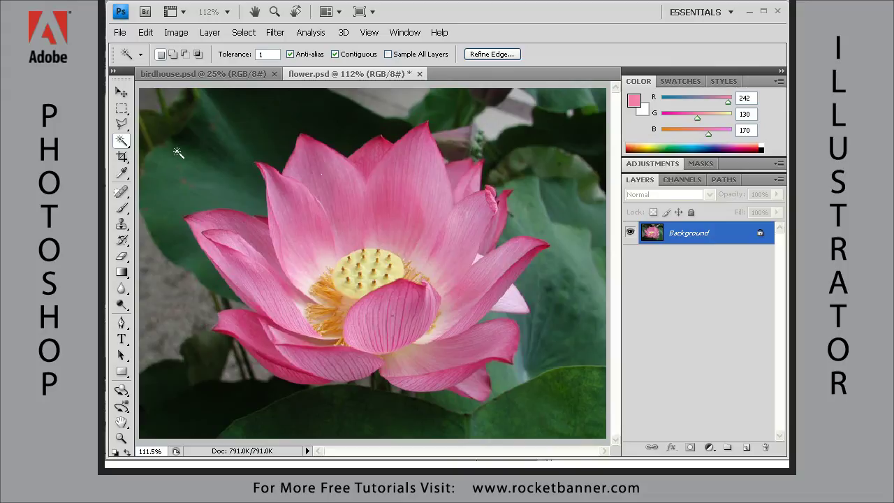
Switch to the Eyedropper, try 101 by 101 Average sampling, then set Sample Size back to Point Sample.
click(121, 175)
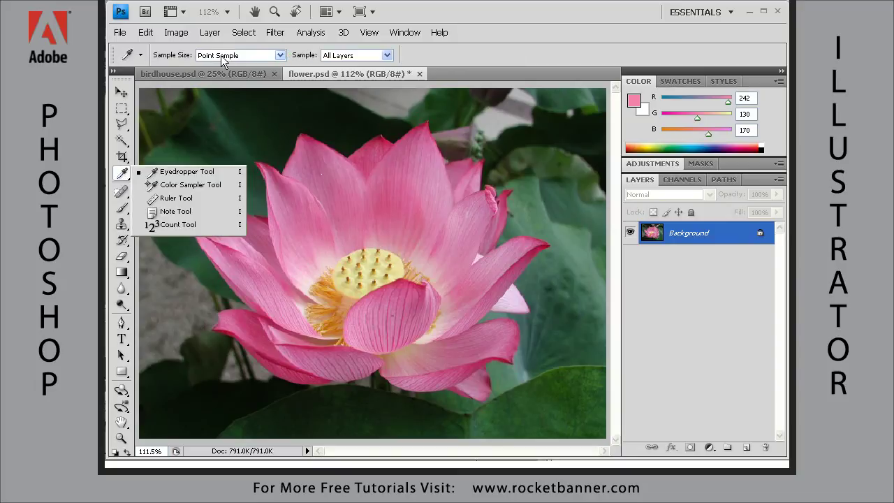
click(128, 58)
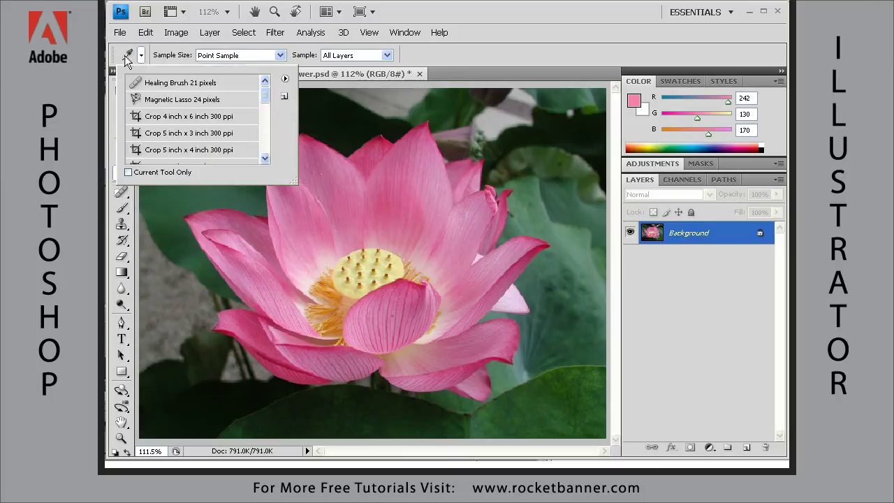
click(280, 56)
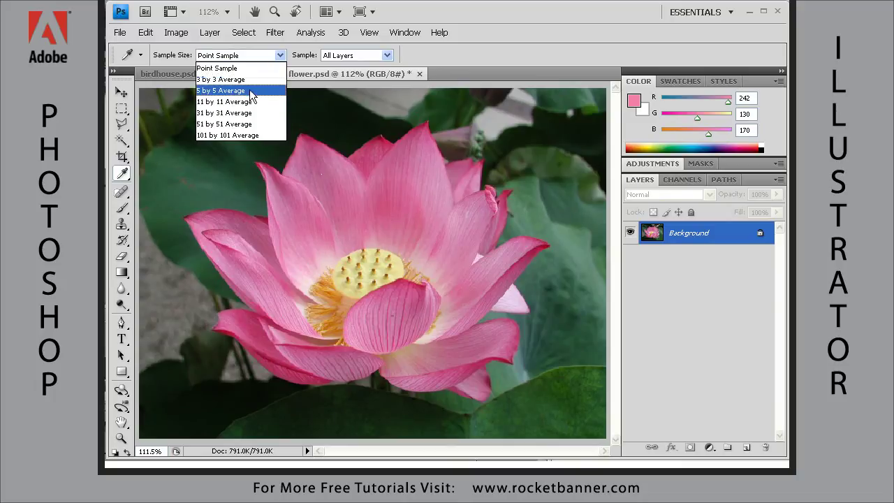
click(226, 136)
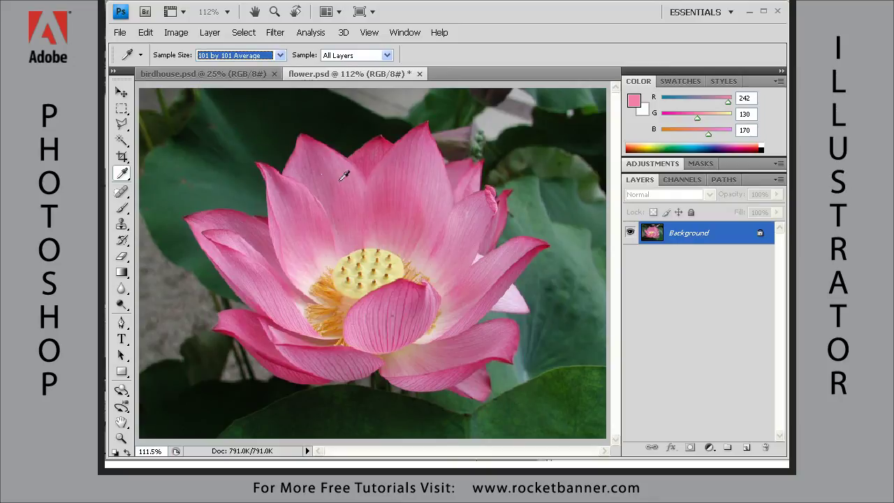
click(280, 56)
click(236, 66)
Pick the Magic Wand again and reset the tool so Tolerance returns to 32.
click(121, 141)
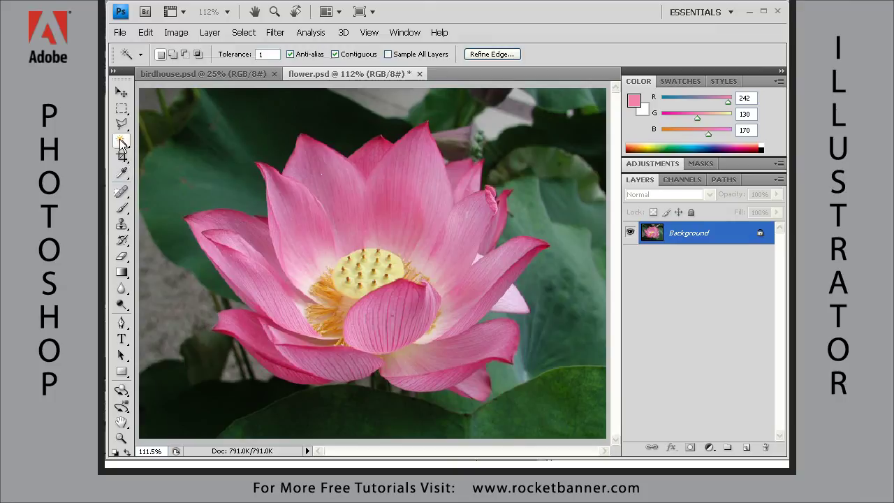
right_click(127, 57)
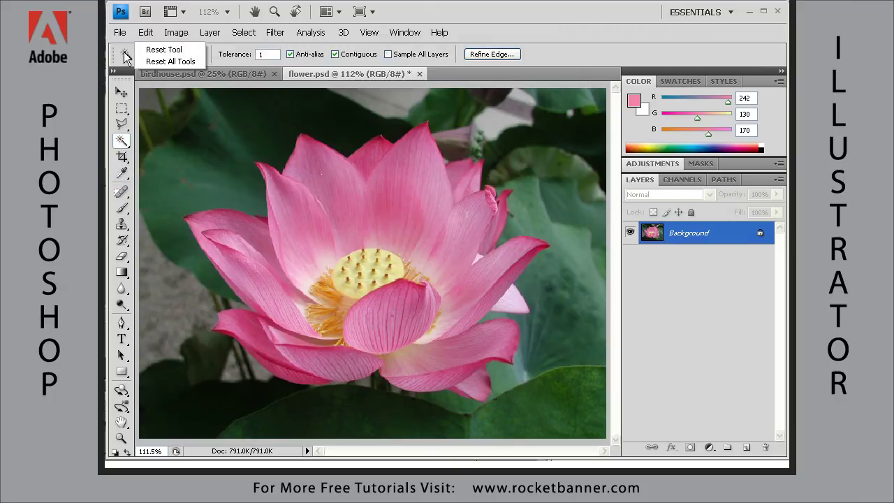
click(152, 50)
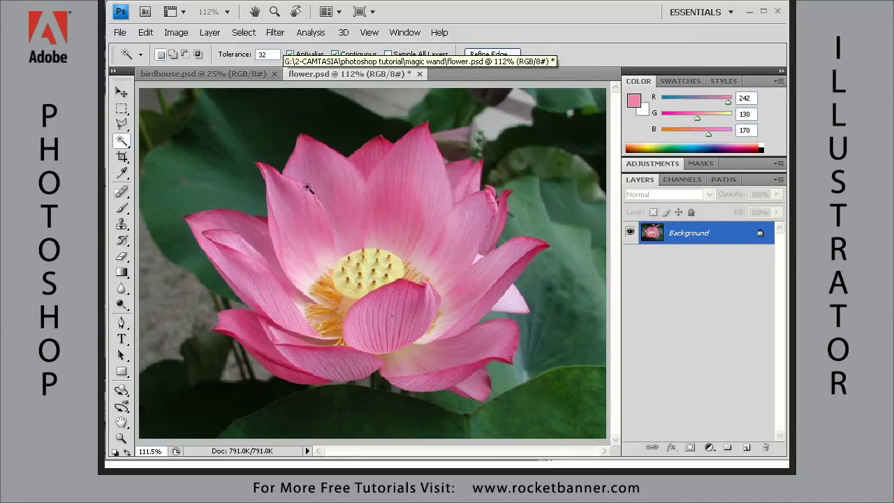
Select the upper and left pink petals, turn off Contiguous, and add the front petal.
click(306, 183)
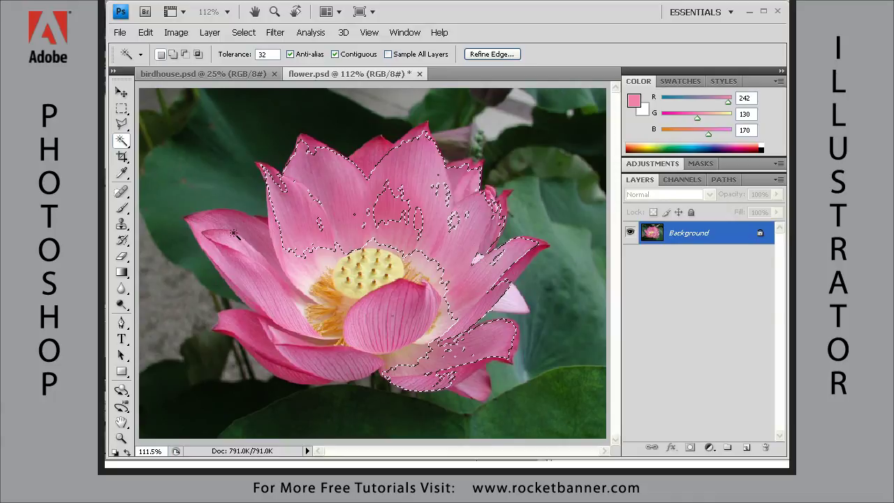
key(shift)
shift+click(213, 227)
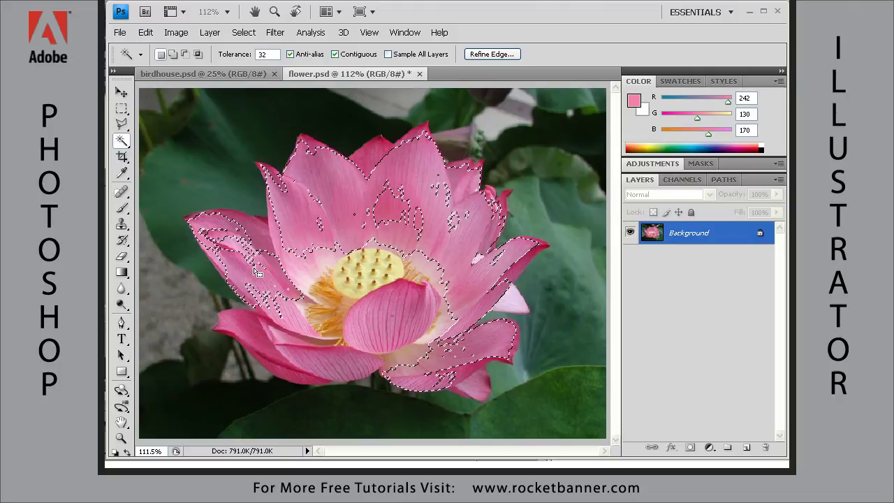
click(335, 55)
key(shift)
shift+click(393, 321)
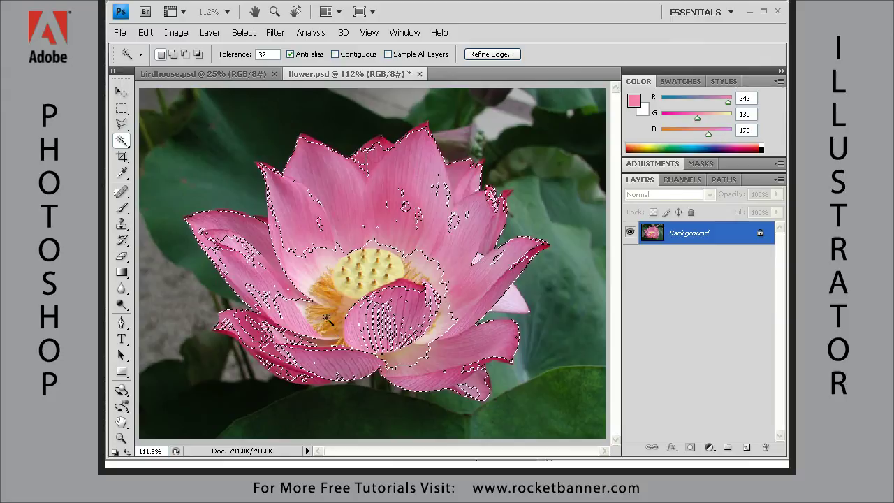
Add the remaining lower petals, petal-edge gaps and orange stamens to the selection.
key(shift)
shift+click(409, 357)
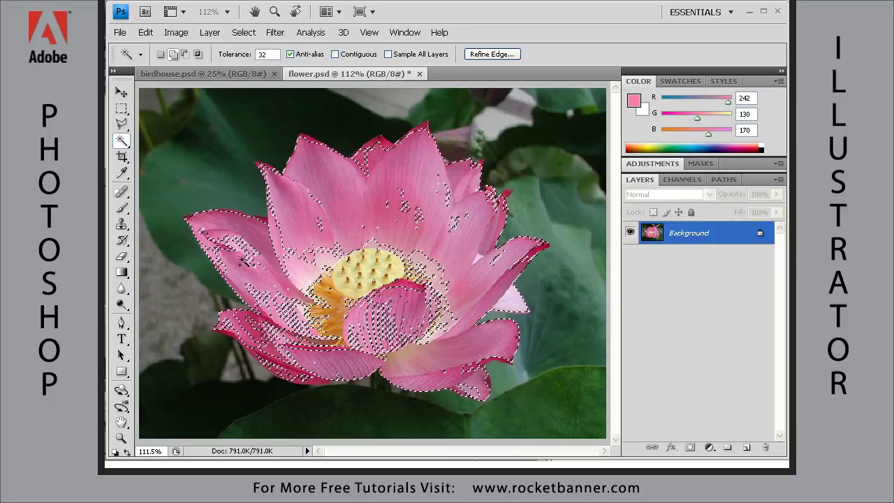
shift+click(237, 248)
shift+click(243, 333)
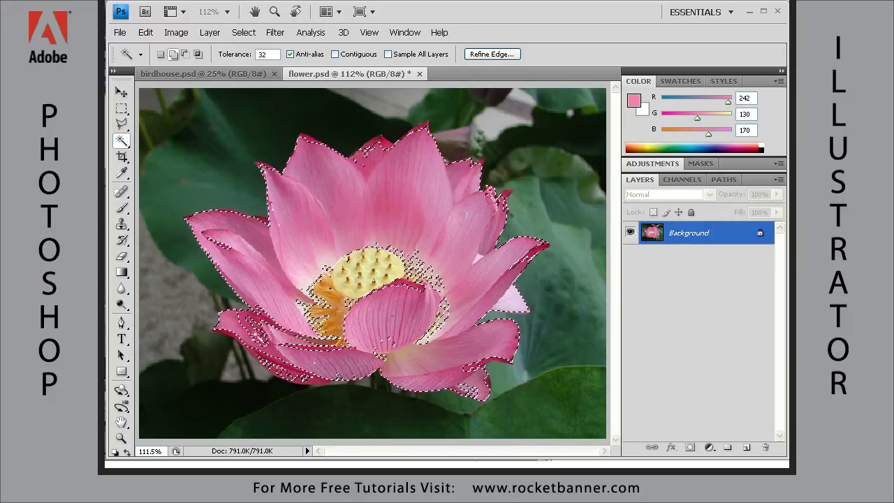
shift+click(287, 370)
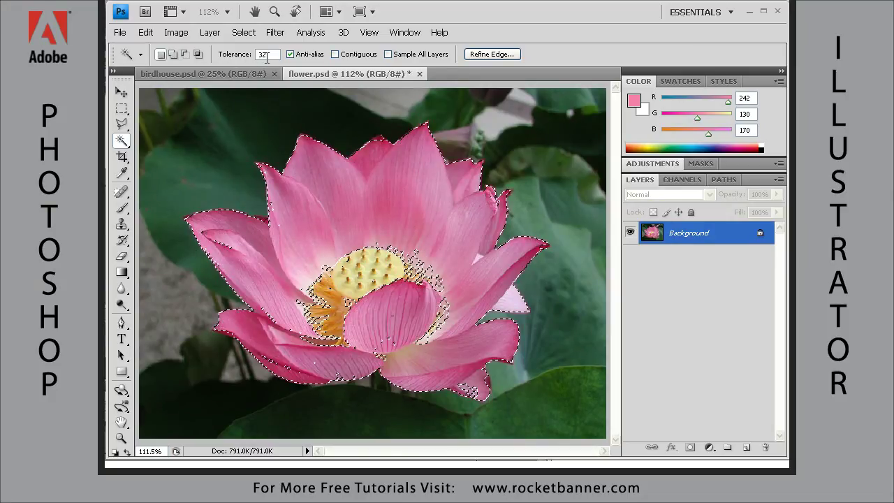
key(shift)
shift+click(316, 364)
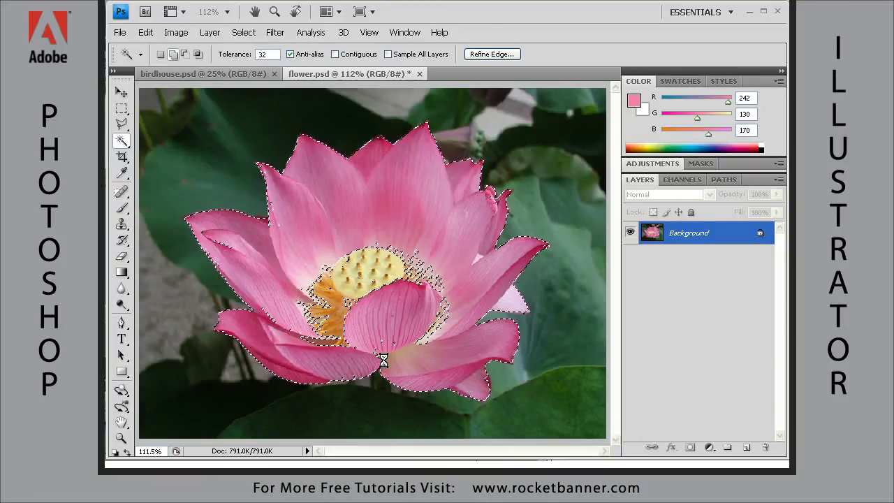
shift+click(334, 333)
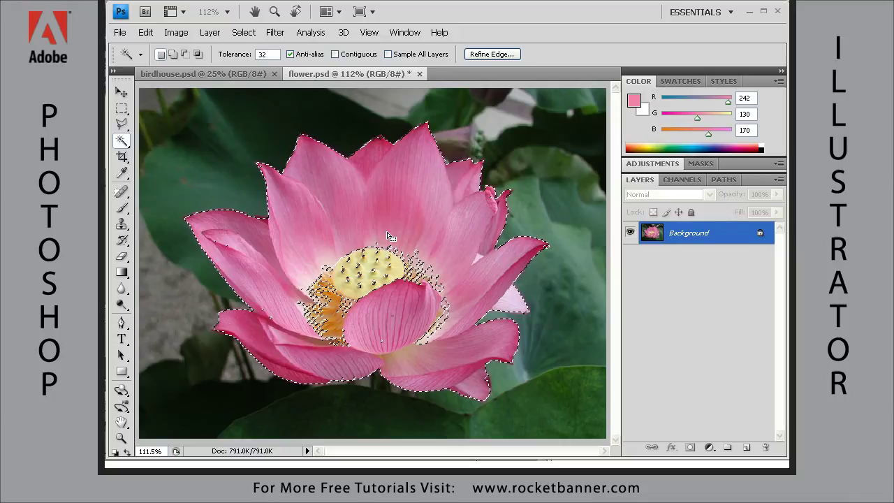
key(l)
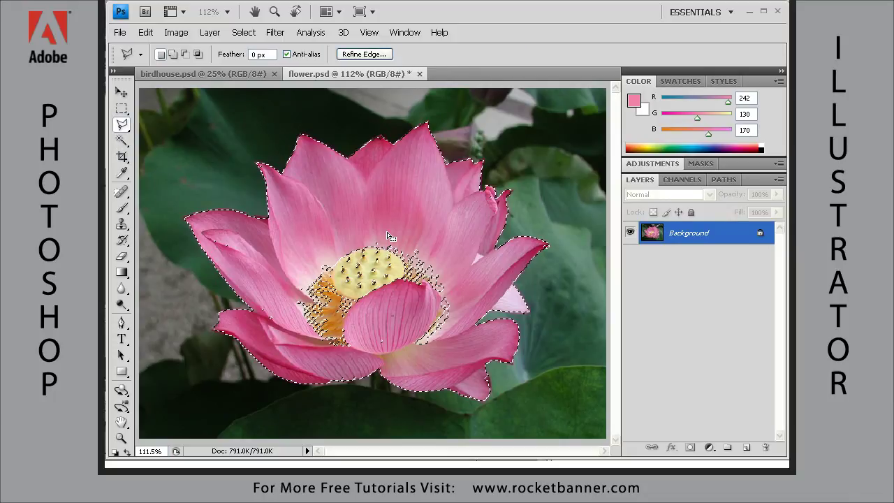
With the Polygonal Lasso, trace a closed outline around the flower centre to add it to the selection.
click(122, 129)
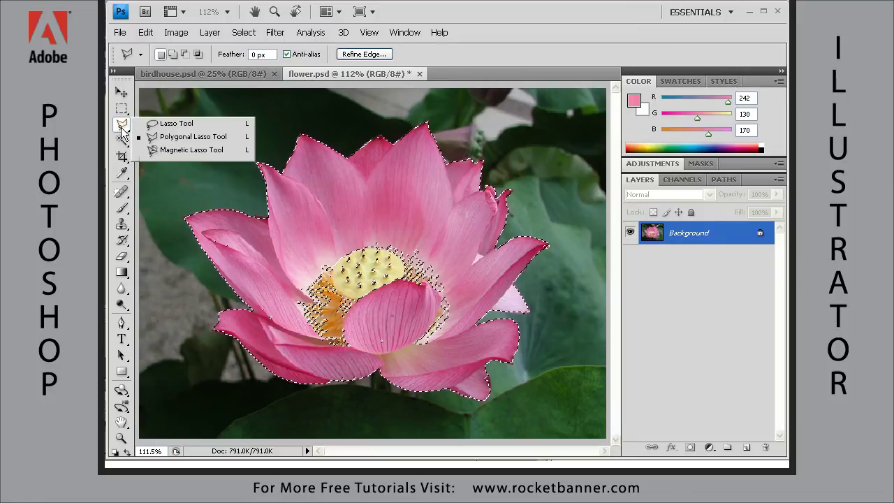
click(189, 137)
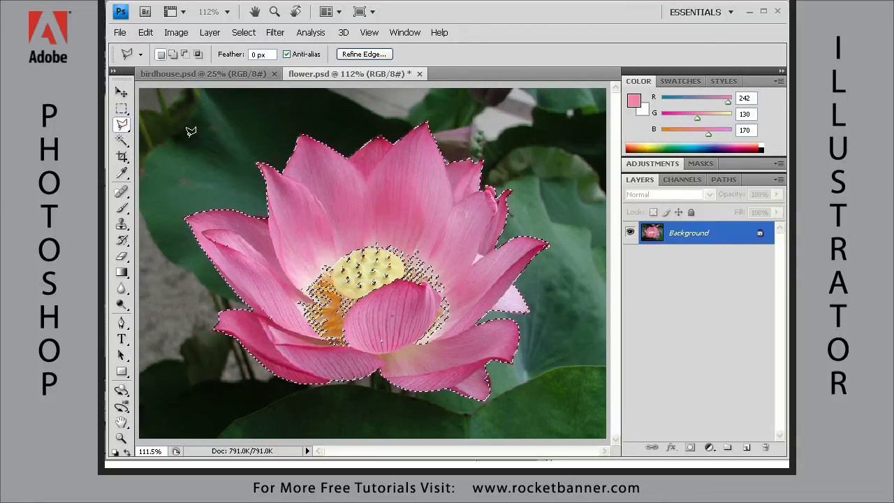
key(shift)
key(shift)
shift+click(353, 202)
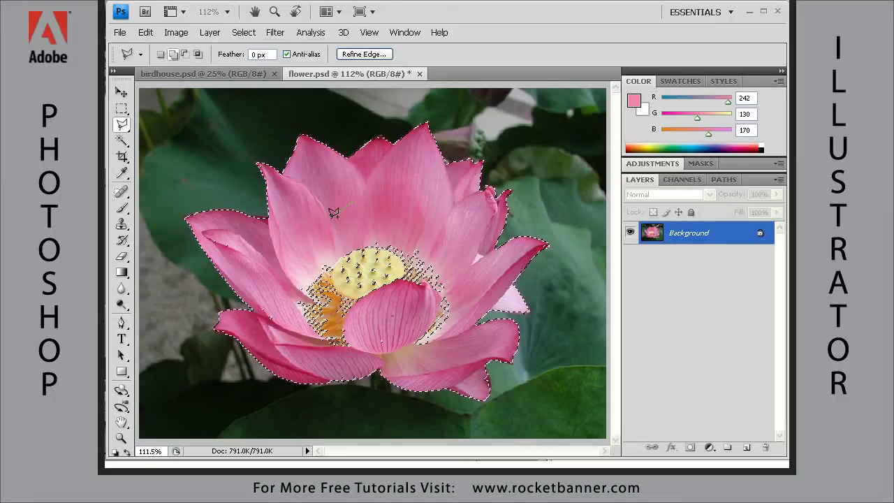
click(205, 232)
click(432, 359)
click(472, 307)
click(440, 227)
click(402, 198)
click(354, 197)
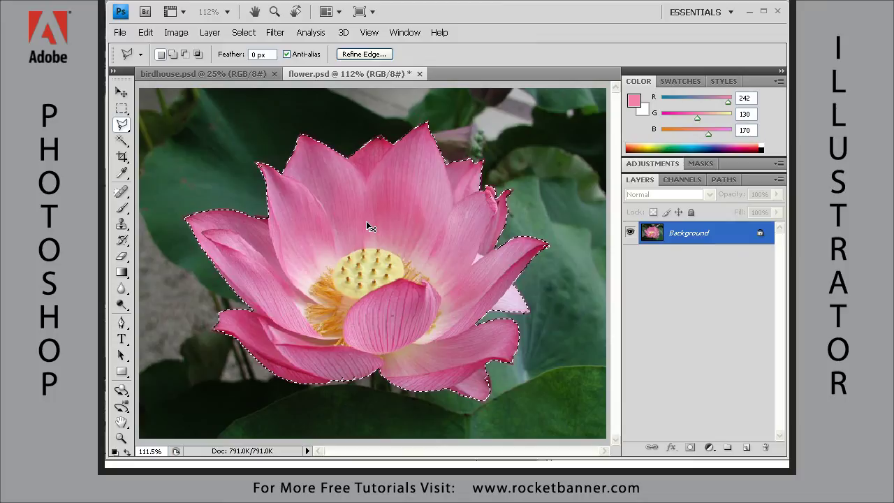
key(ctrl+j)
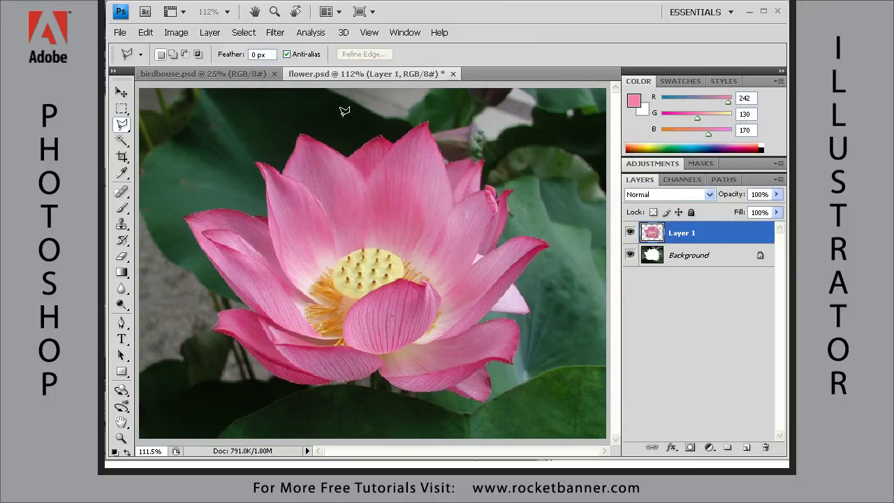
click(630, 255)
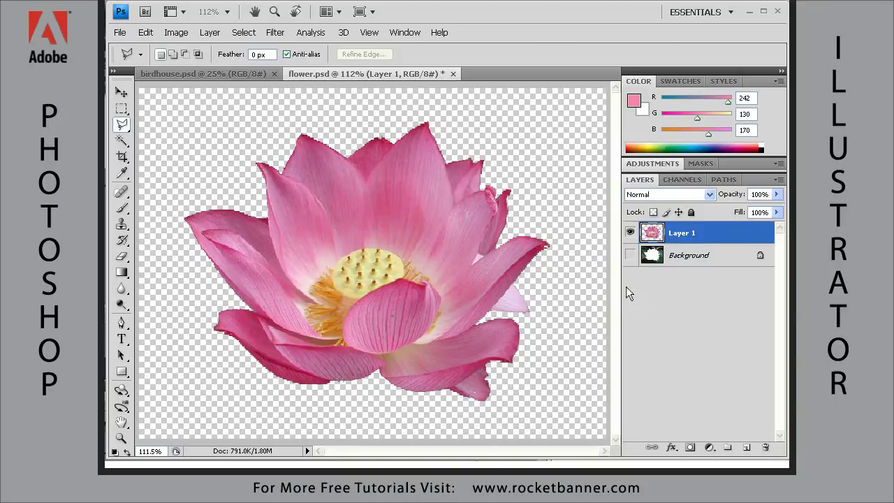
click(630, 256)
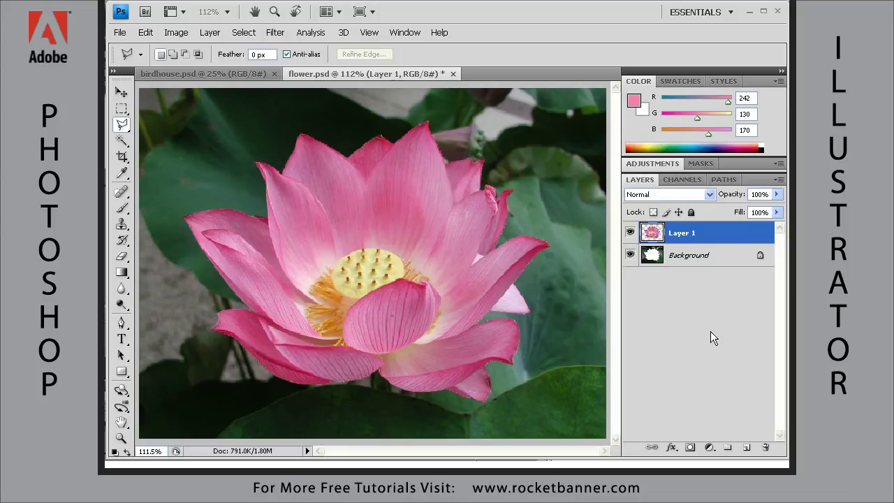
key(ctrl+z)
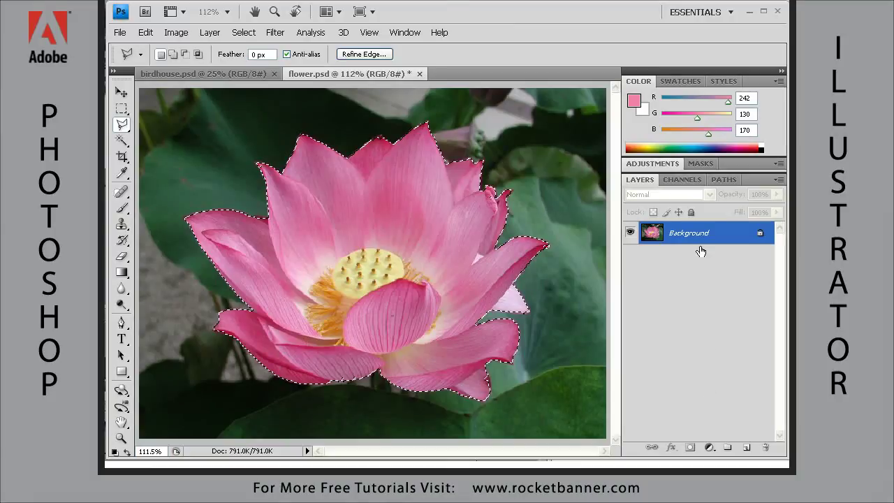
Expand the Adjustments panel to show the adjustment icons and presets.
click(638, 163)
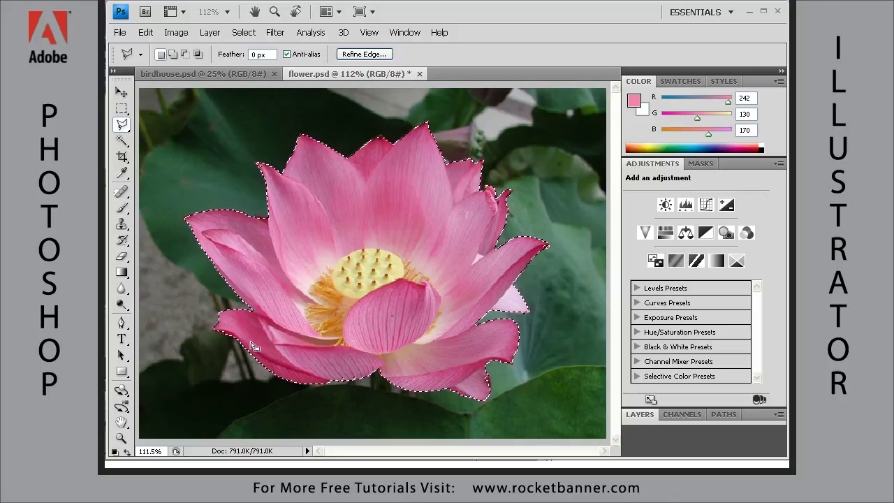
Add a Hue/Saturation adjustment at Hue +34, Saturation +6, then reload the lotus selection from its mask.
click(665, 233)
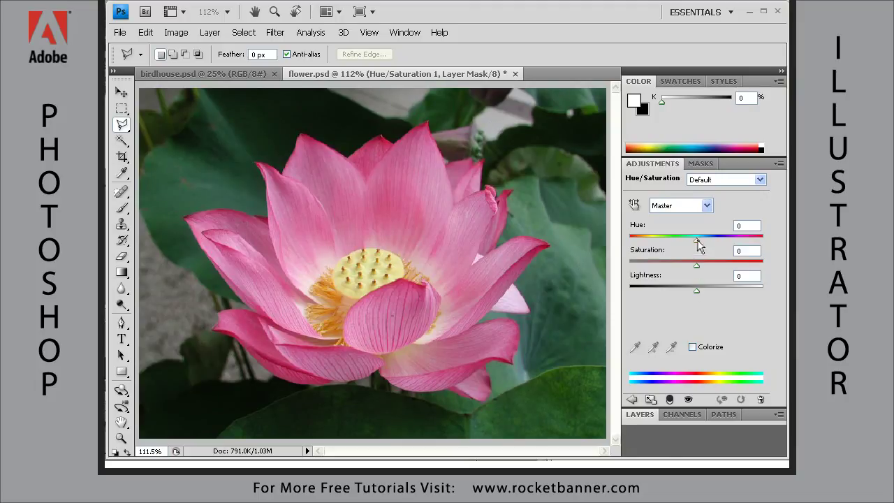
drag(697, 241, 700, 266)
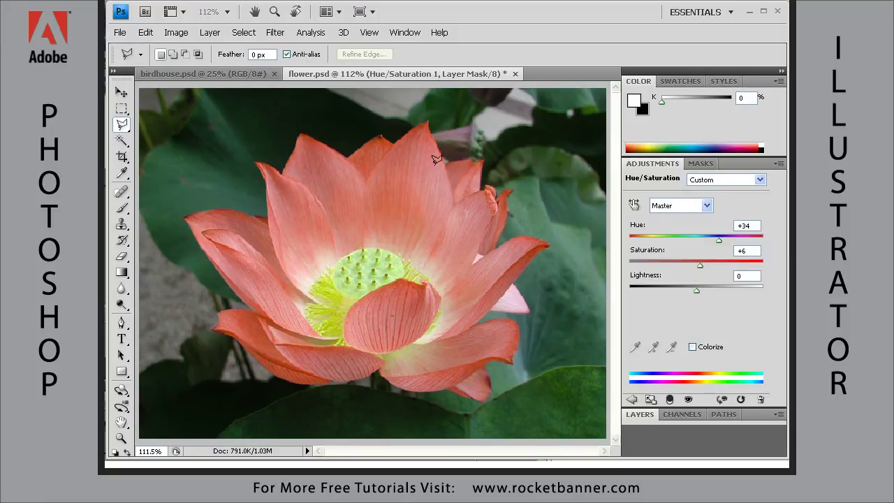
click(638, 415)
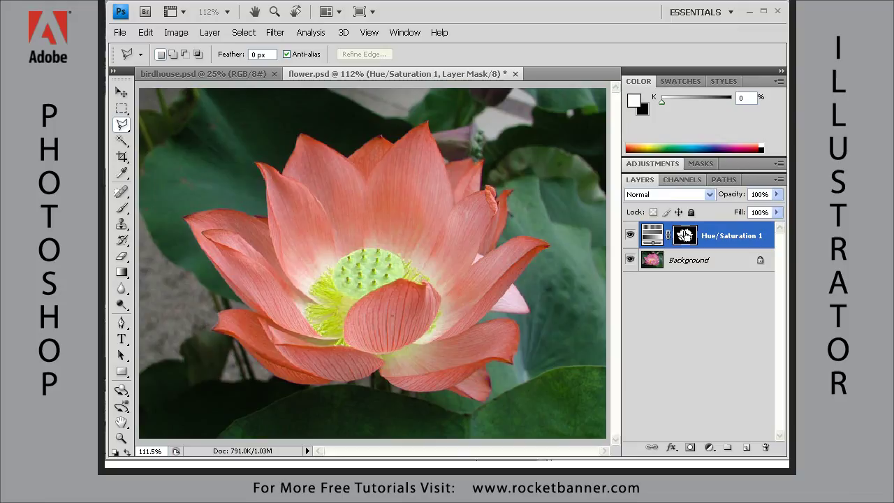
ctrl+click(685, 236)
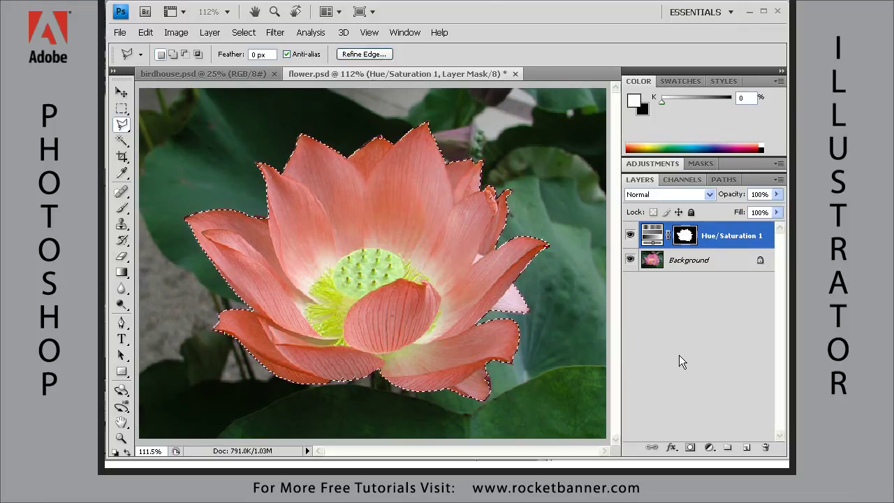
Switch to birdhouse.psd and pick the Magic Wand Tool.
click(176, 77)
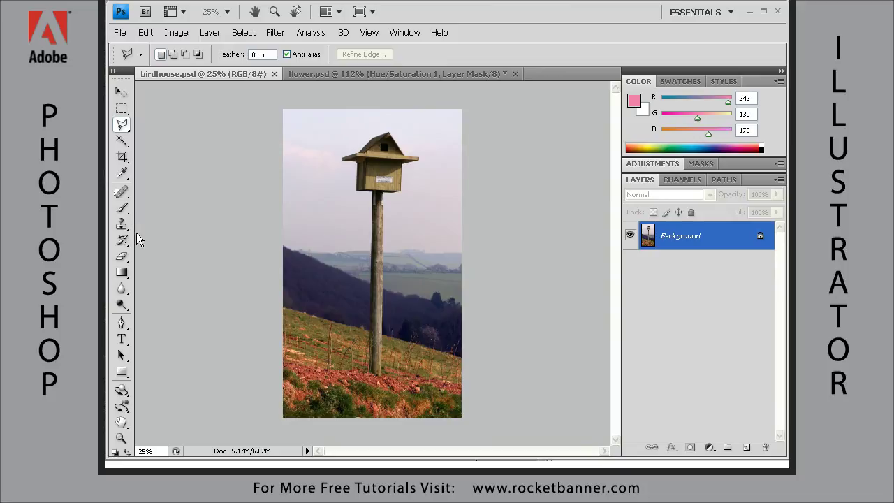
click(121, 142)
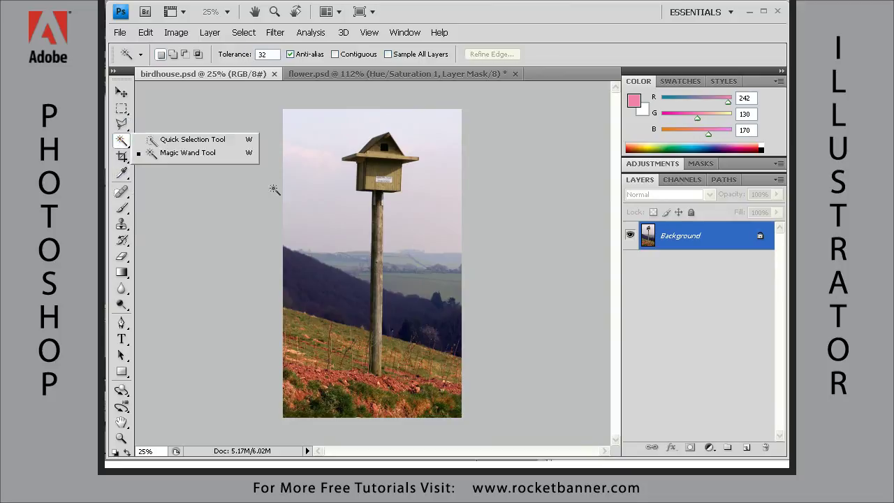
Reset the Magic Wand to defaults and select the birdhouse front, roof and post by colour.
right_click(128, 57)
click(154, 50)
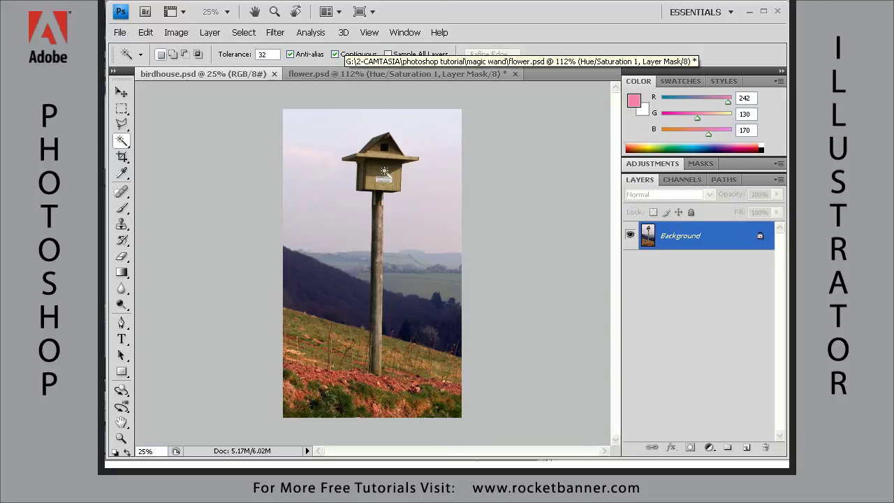
click(383, 169)
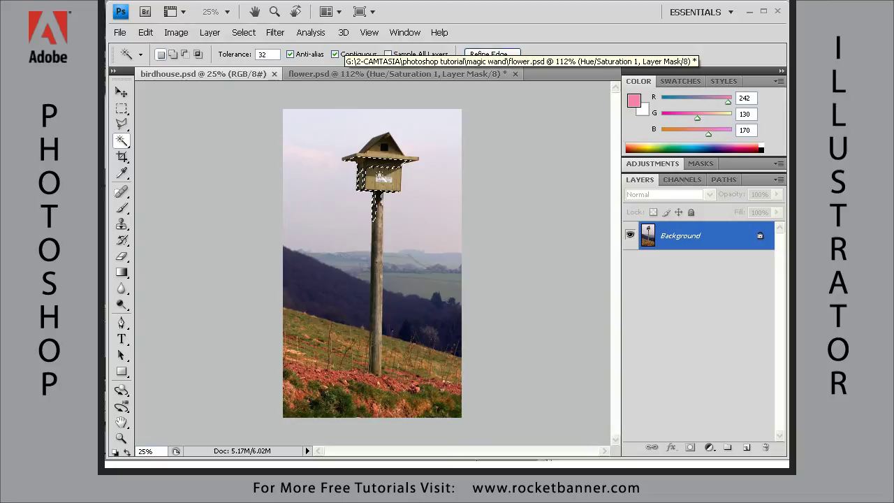
shift+click(381, 175)
shift+click(387, 162)
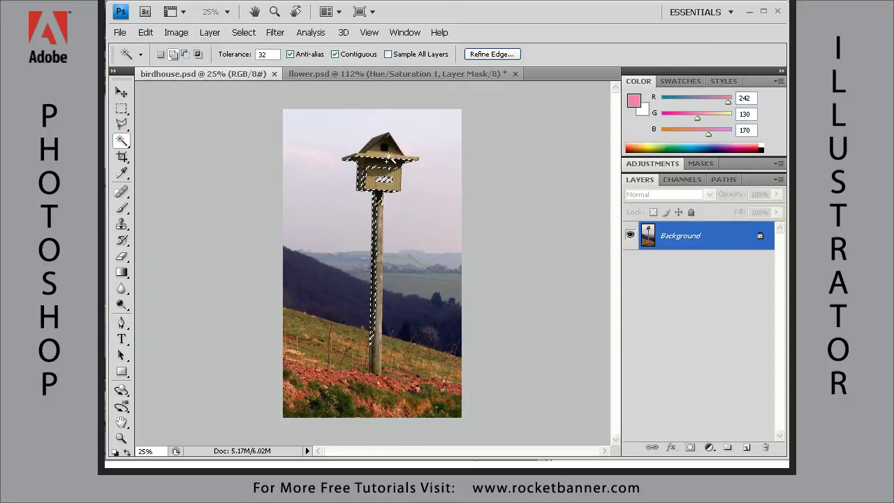
shift+click(371, 147)
shift+click(388, 149)
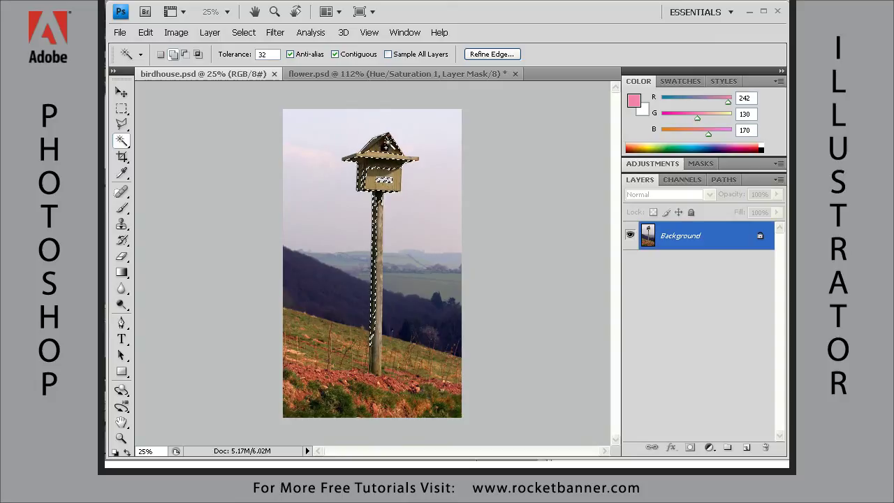
Raise Tolerance to 45, add the area toward the post's base, then deselect everything.
double_click(269, 54)
text(45)
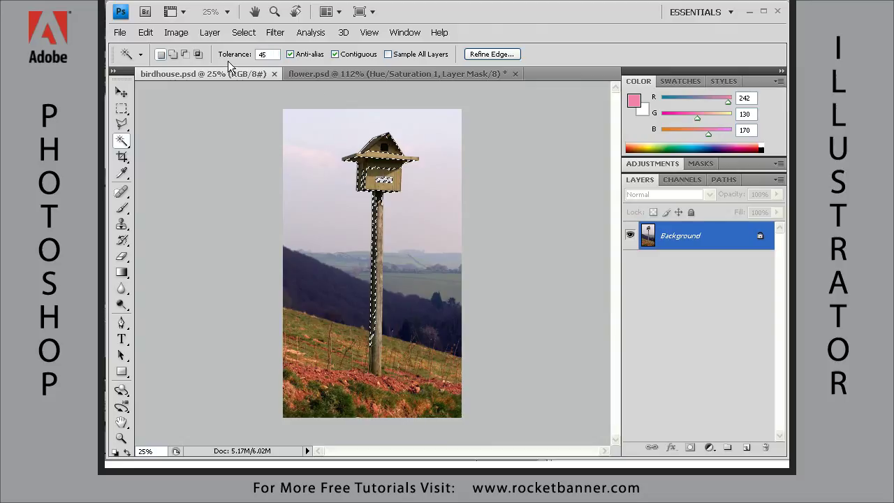
key(shift)
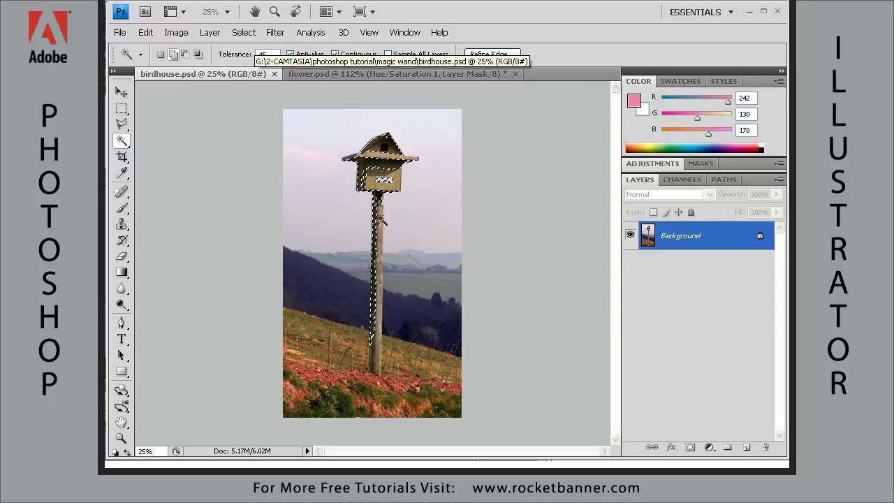
shift+click(376, 362)
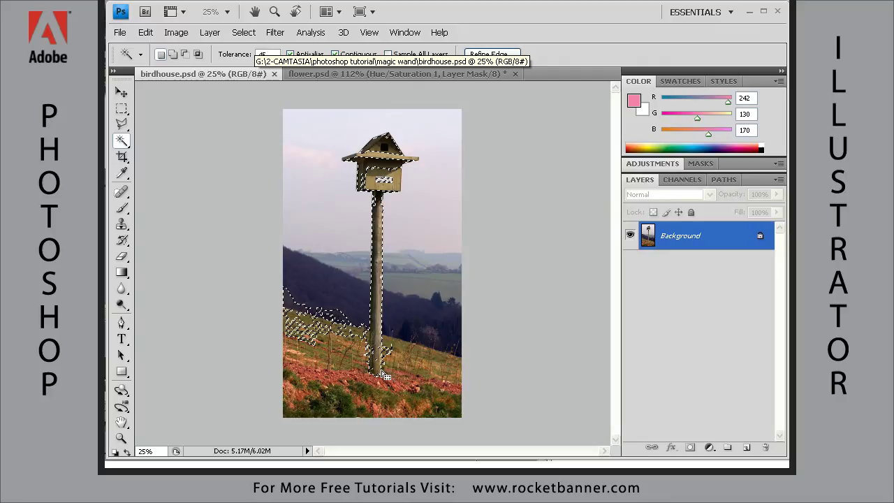
key(ctrl+d)
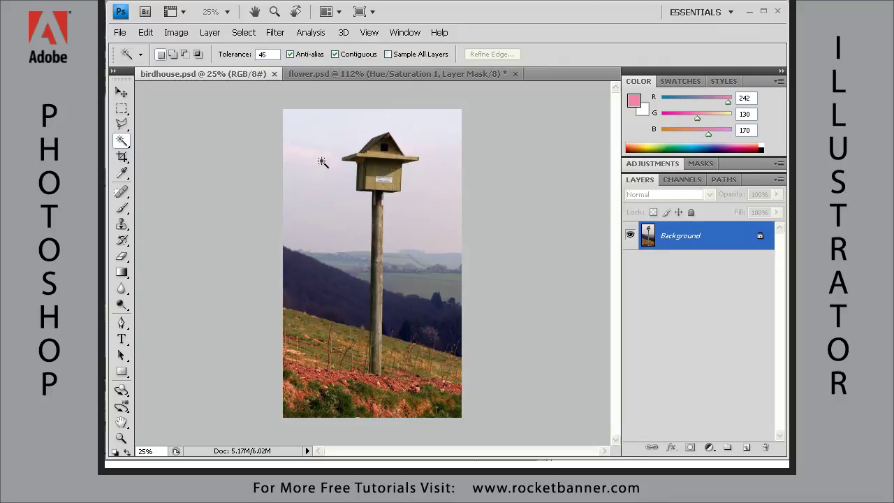
Set Tolerance to 32 and select the sky and the dark left and right hillsides.
double_click(264, 53)
text(32)
key(Return)
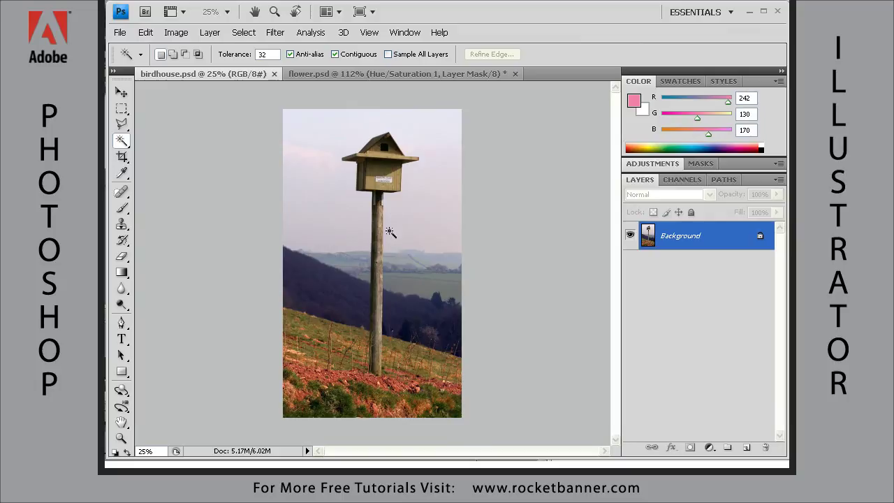
click(313, 197)
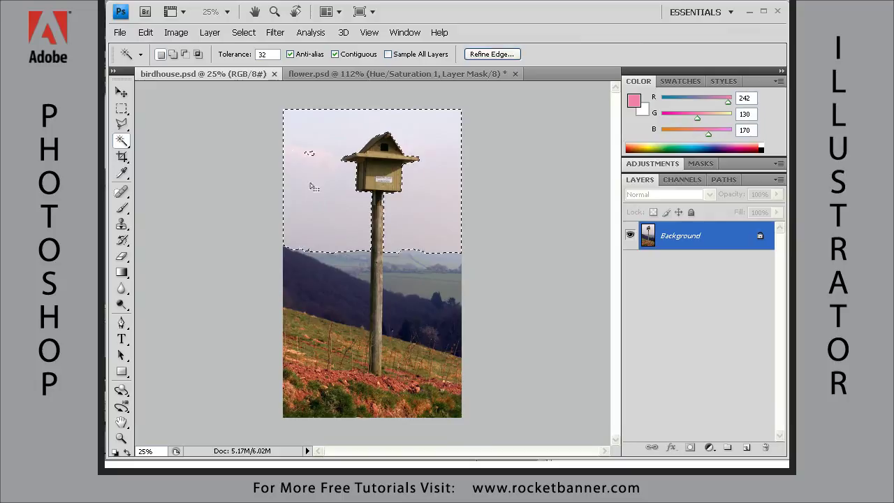
shift+click(309, 153)
shift+click(343, 271)
shift+click(318, 292)
shift+click(415, 316)
Add the green field, distant hill band and grass patches around the post to the selection.
shift+click(420, 289)
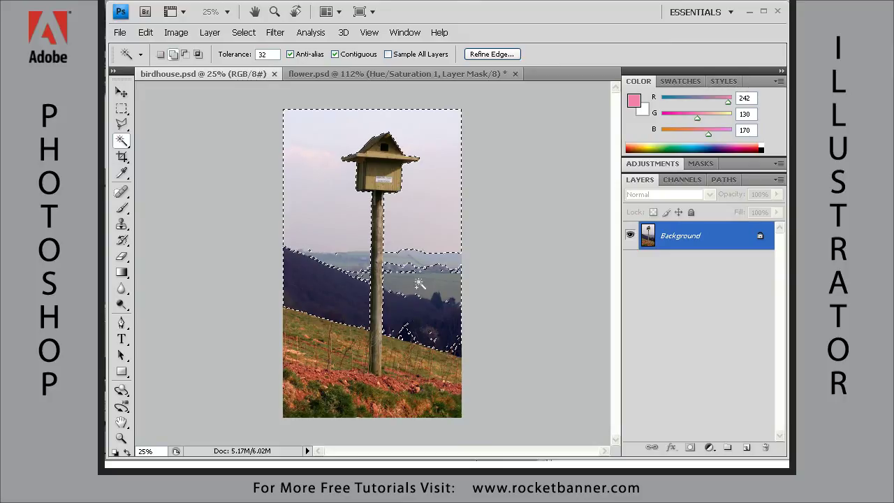
shift+click(406, 261)
shift+click(395, 274)
shift+click(361, 276)
shift+click(320, 357)
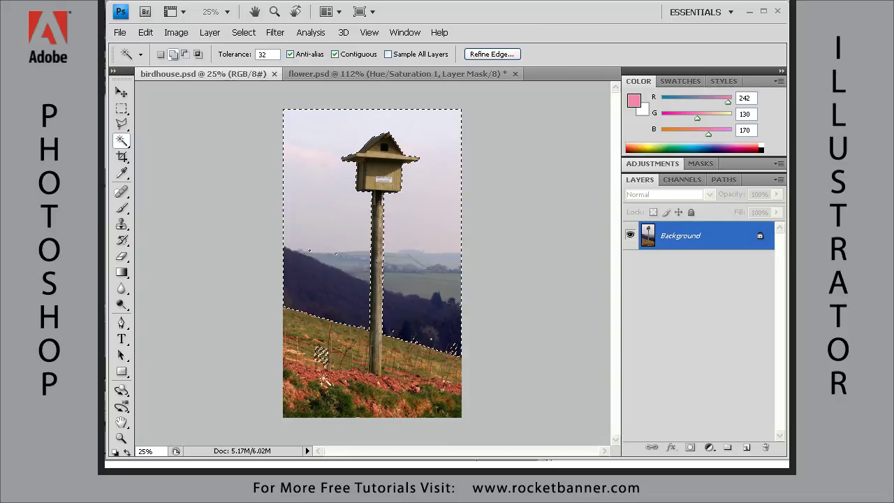
shift+click(300, 325)
shift+click(299, 340)
shift+click(378, 396)
shift+click(400, 358)
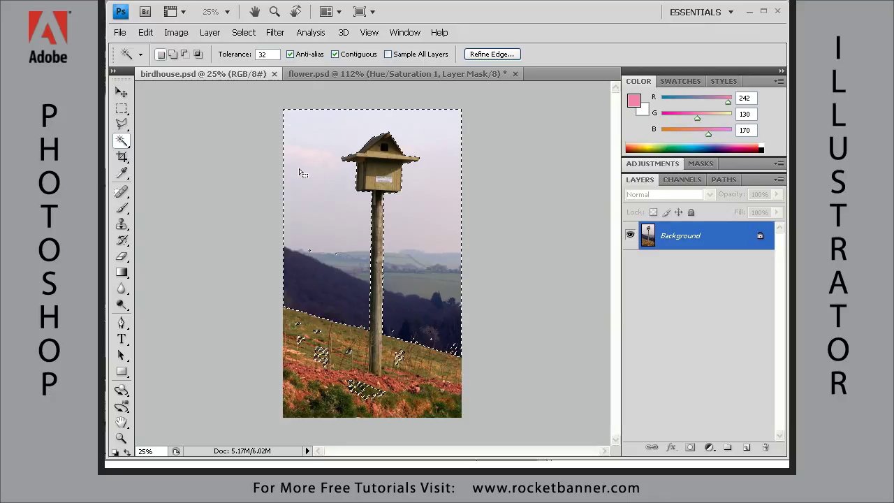
Change Tolerance to 45, add the remaining grass and red earth, then deselect everything.
click(270, 54)
key(BackSpace)
key(BackSpace)
text(45)
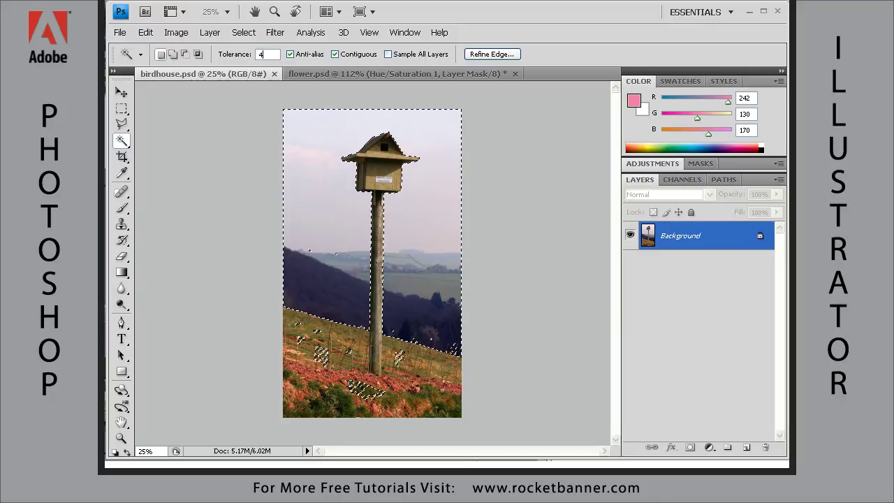
click(172, 55)
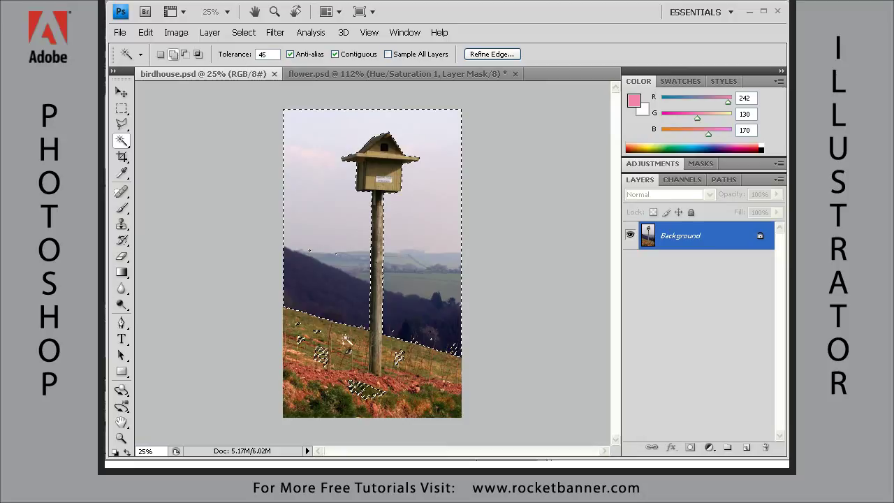
click(341, 341)
click(320, 329)
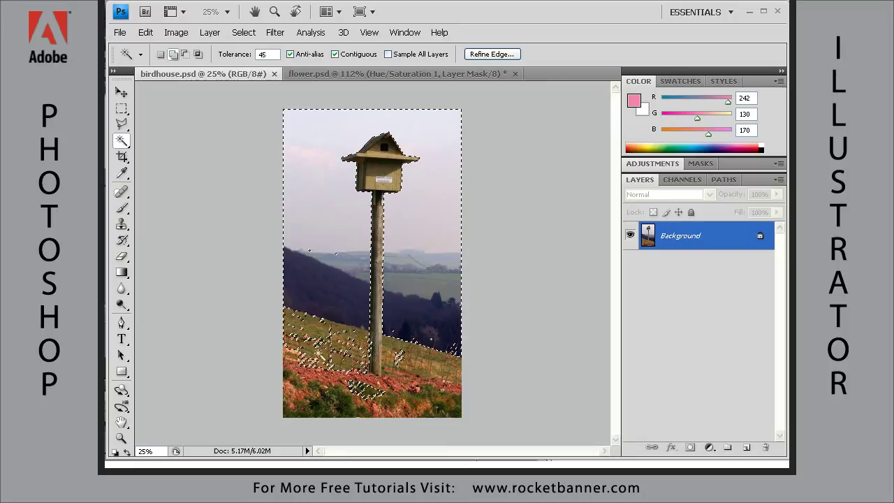
click(310, 389)
click(326, 384)
click(342, 402)
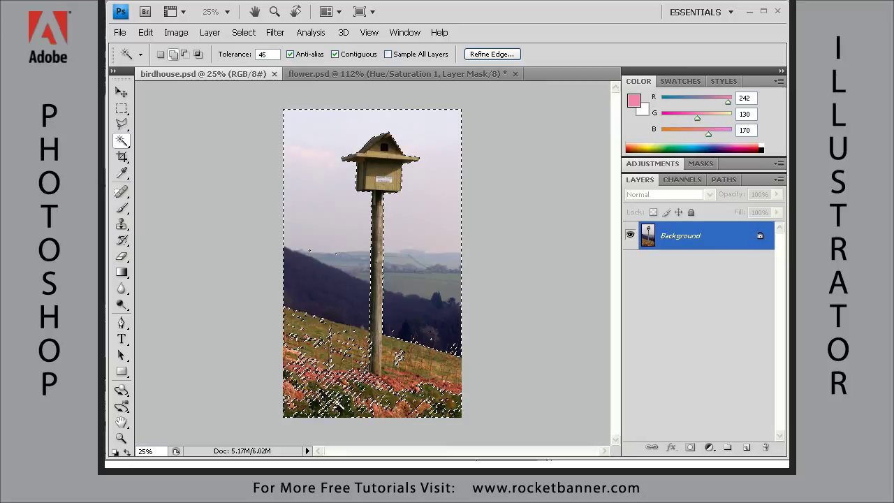
click(413, 401)
click(411, 375)
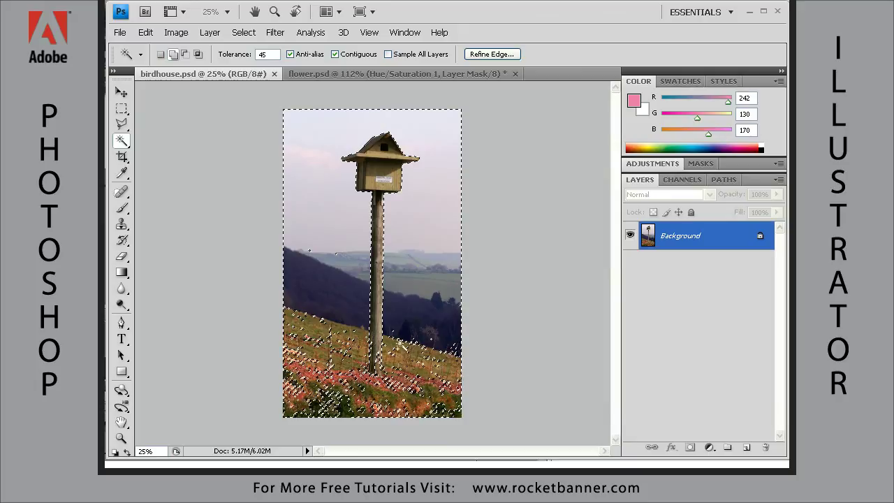
key(shift)
key(ctrl+d)
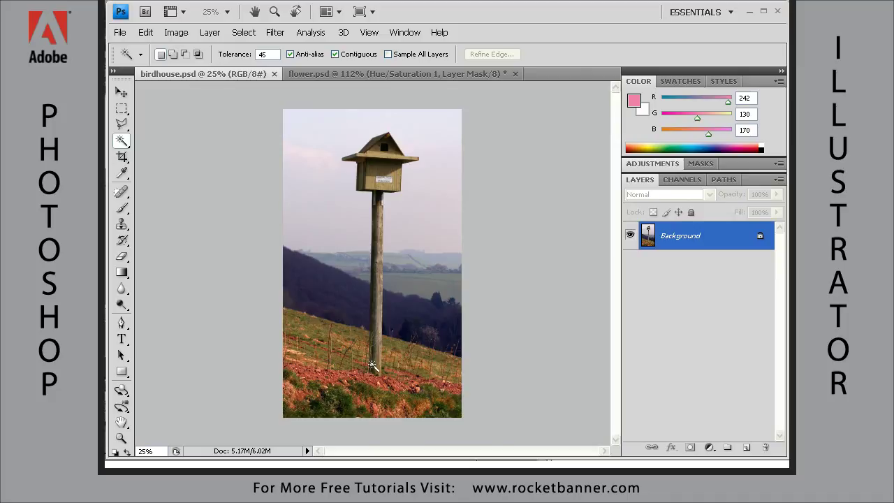
Switch to the Quick Selection Tool, make a first selection of the birdhouse and pole, then deselect.
click(122, 143)
click(162, 139)
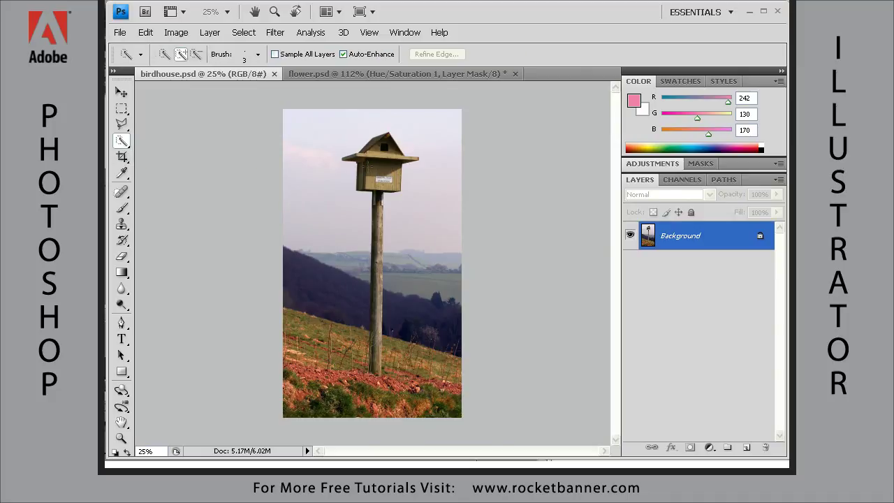
mouse_move(374, 150)
mouse_down()
mouse_move(393, 185)
mouse_move(378, 202)
mouse_up()
drag(380, 281, 377, 299)
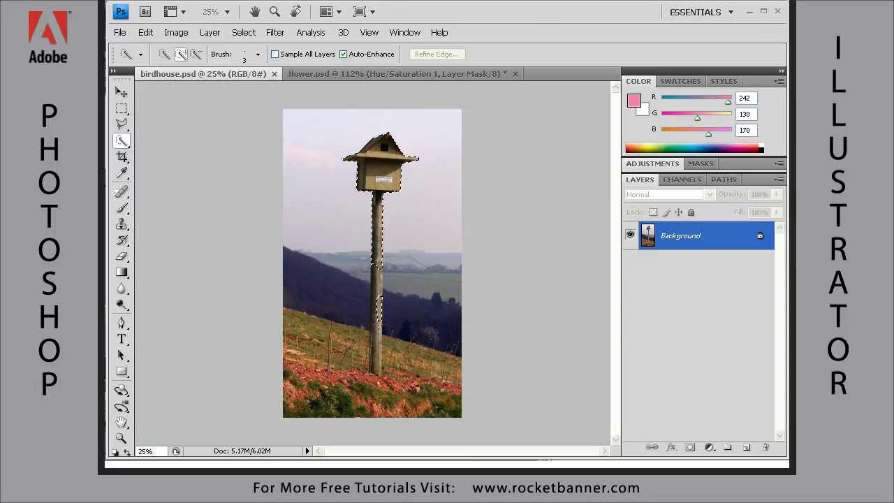
mouse_move(379, 361)
mouse_down()
mouse_move(376, 374)
mouse_move(376, 279)
mouse_up()
drag(381, 179, 379, 175)
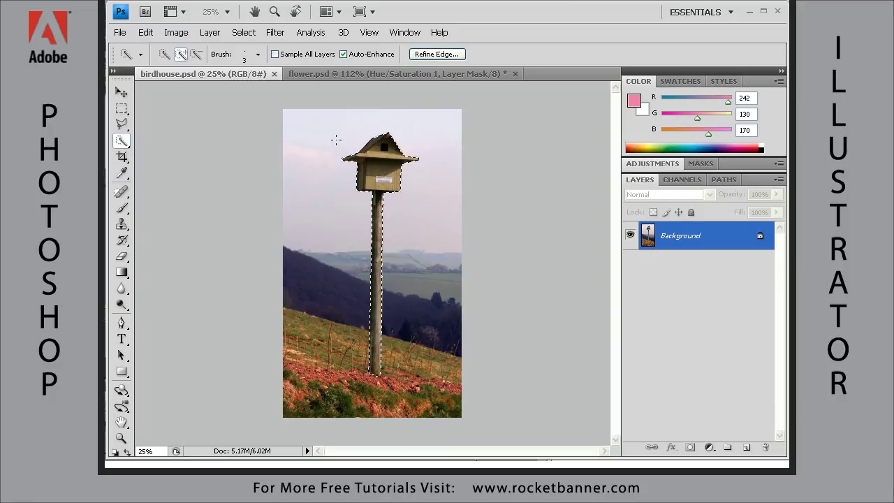
key(ctrl+d)
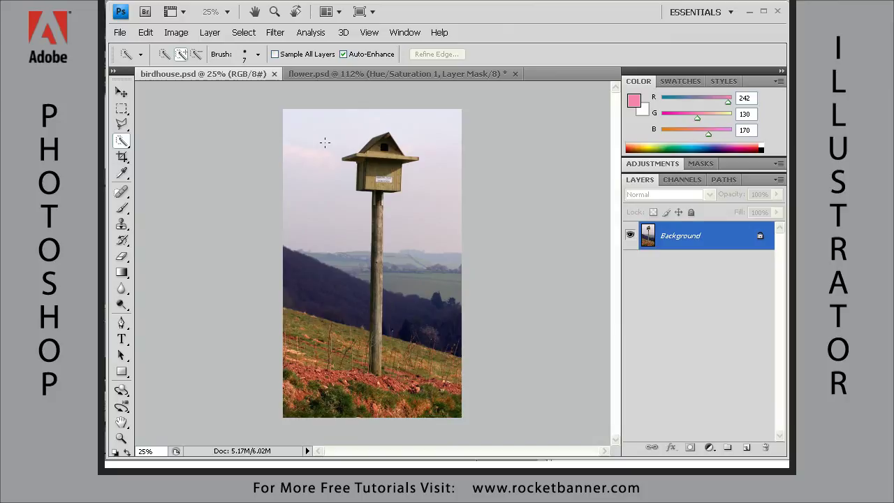
With a larger brush, reselect birdhouse and pole, subtract the base bulge, and copy to Layer 1.
key(bracketright)
key(bracketright)
mouse_move(378, 142)
mouse_down()
mouse_move(390, 182)
mouse_move(377, 233)
mouse_move(378, 358)
mouse_move(376, 350)
mouse_up()
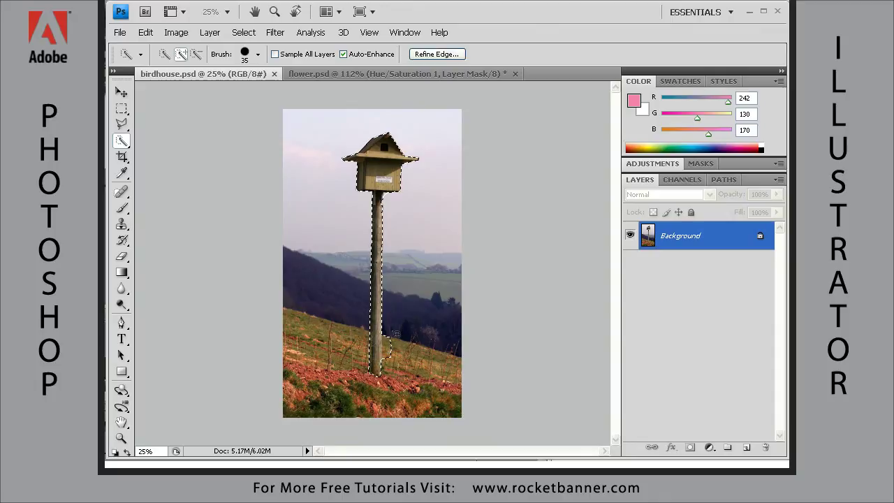
key(alt)
mouse_move(393, 348)
mouse_down()
mouse_move(389, 339)
mouse_move(387, 353)
mouse_up()
key(ctrl+j)
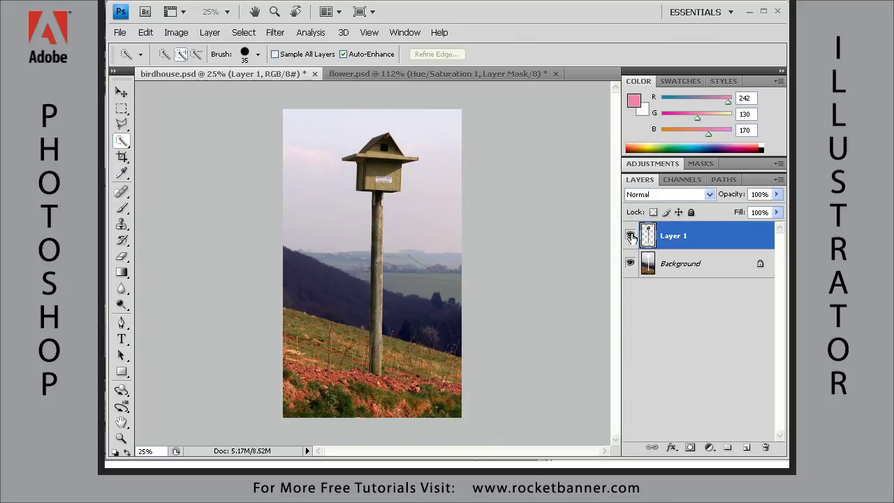
Hide and reshow Layer 1 to check it, then drag Layer 1 to the trash.
click(631, 236)
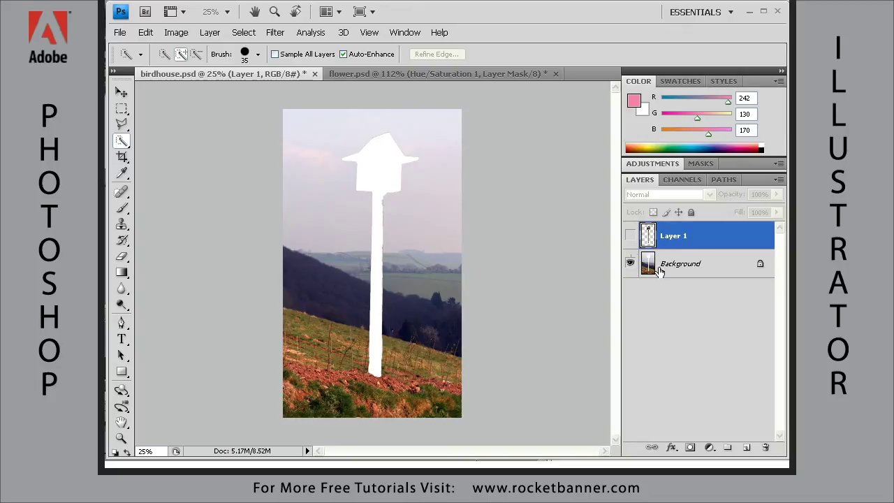
click(630, 236)
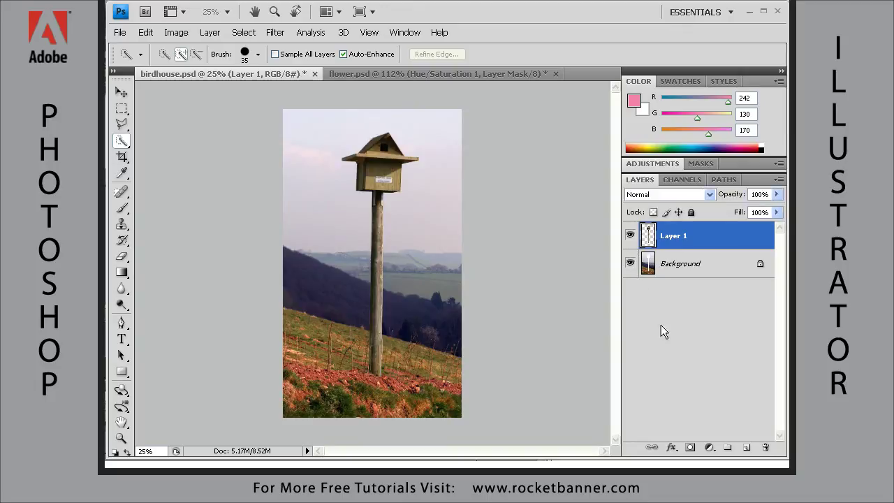
drag(645, 234, 767, 448)
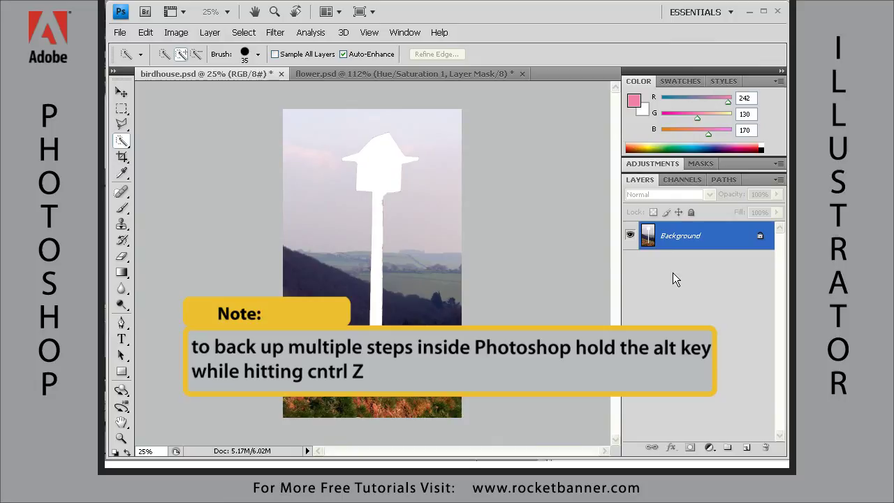
Step back to the birdhouse selection, copy it to Layer 1, and hide the Background layer.
key(ctrl+alt+z)
key(ctrl+alt+z)
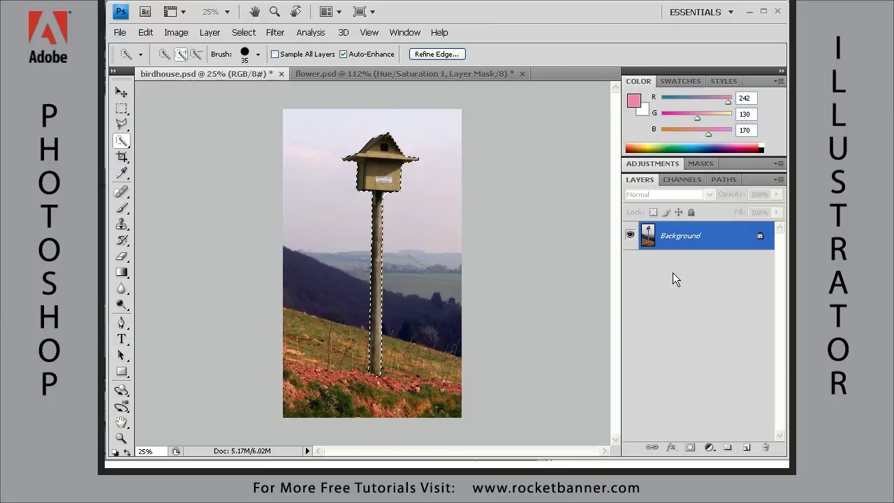
key(ctrl+j)
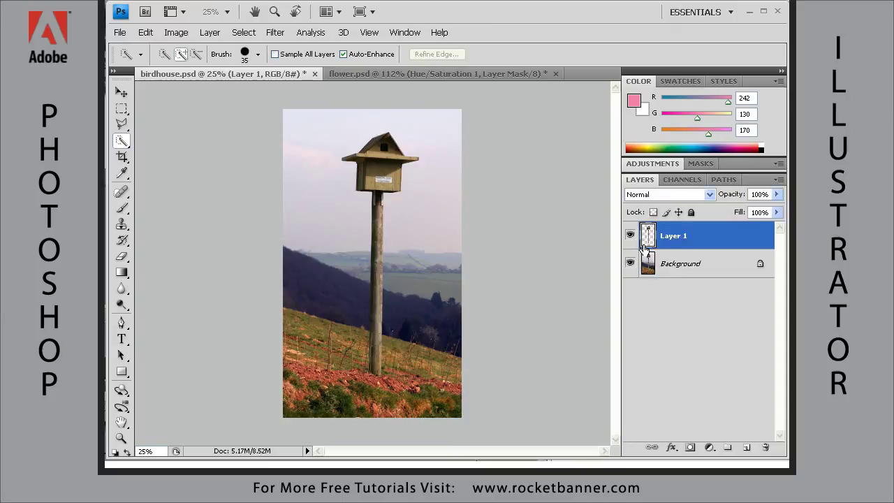
click(630, 237)
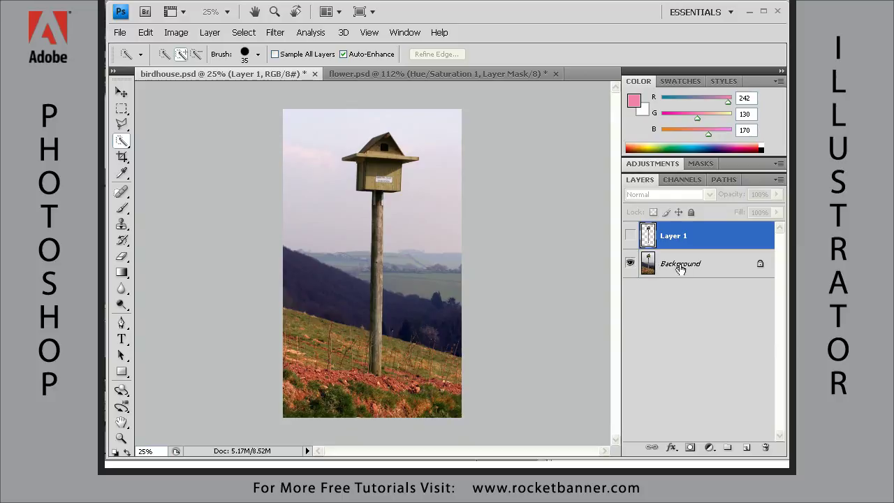
click(631, 236)
click(631, 263)
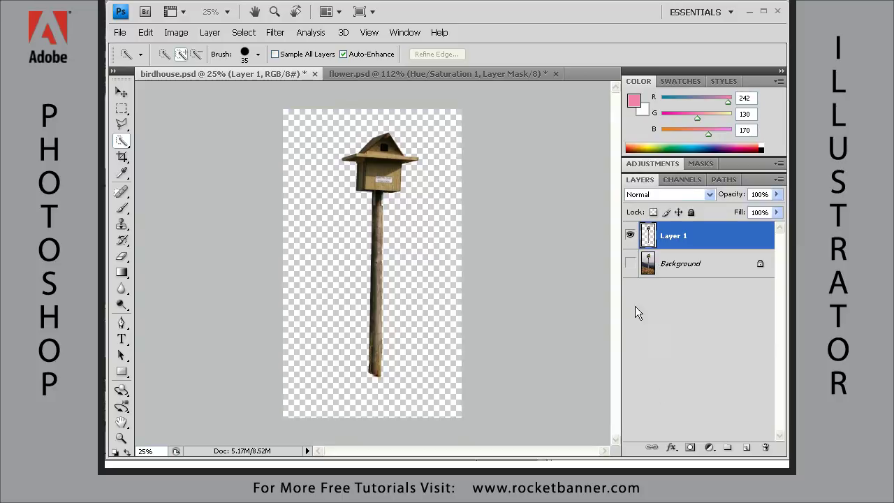